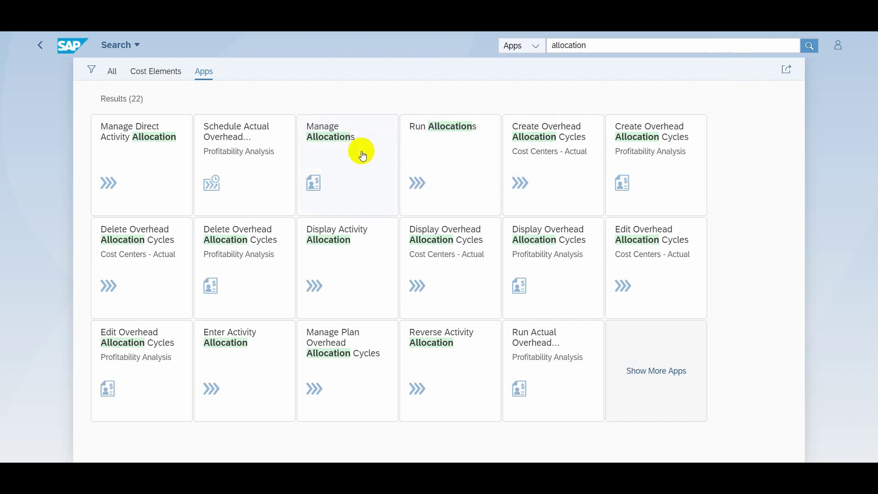
- Open Manage Allocations and filter by company code AG01 to list cycles 2020-01, 2020-03 and TEST
click(358, 166)
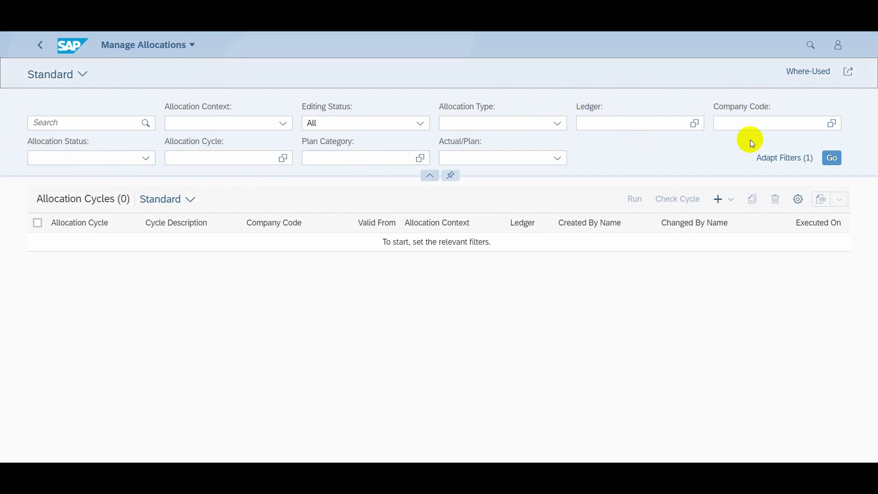
click(782, 125)
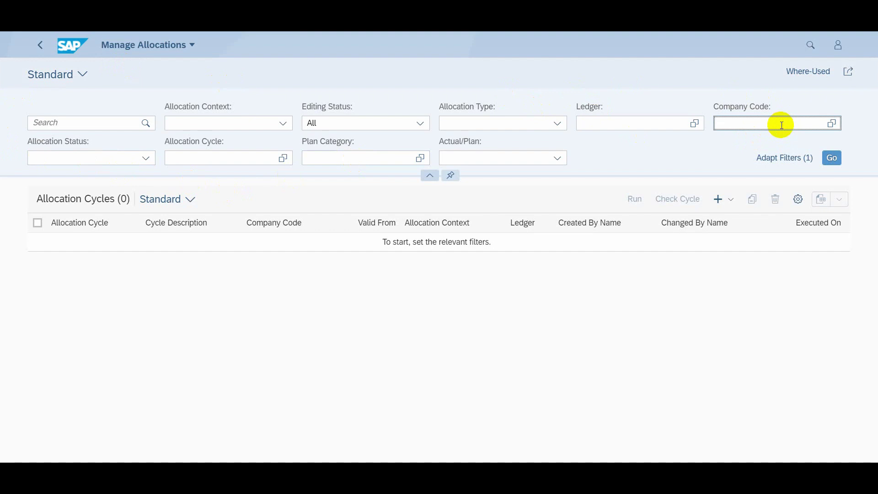
text(AG01)
click(682, 162)
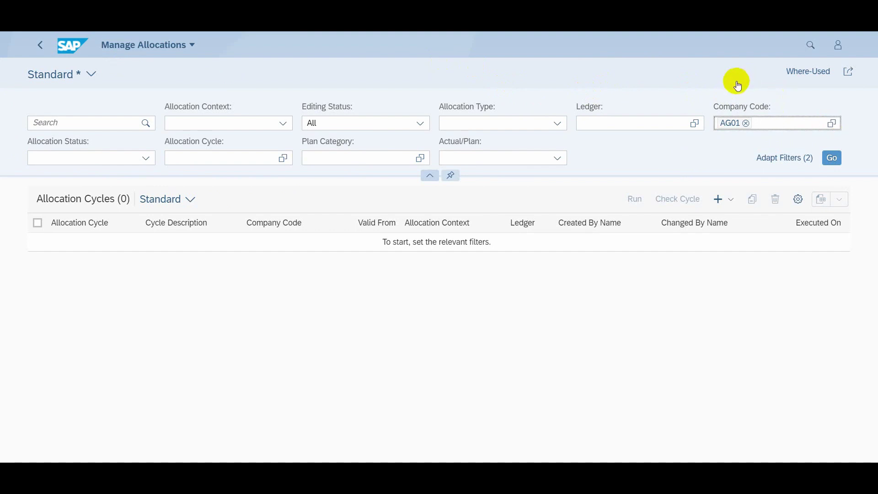
click(821, 158)
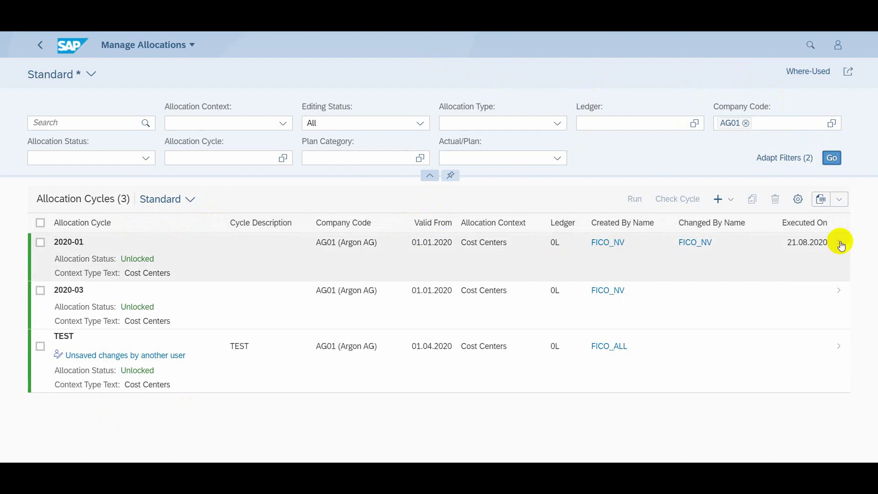
- Open cycle 2020-01 and scroll down to its segment 2020-01-01 in the Segments table
click(841, 245)
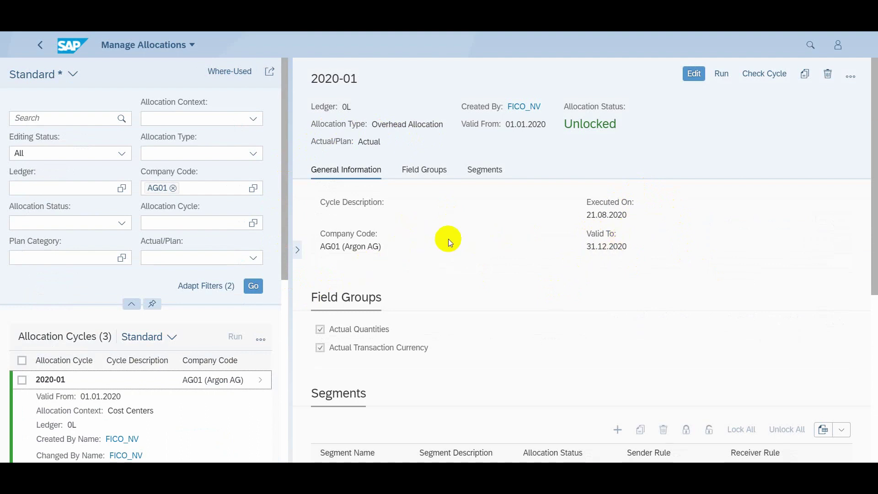
scroll(448, 239, down, 3)
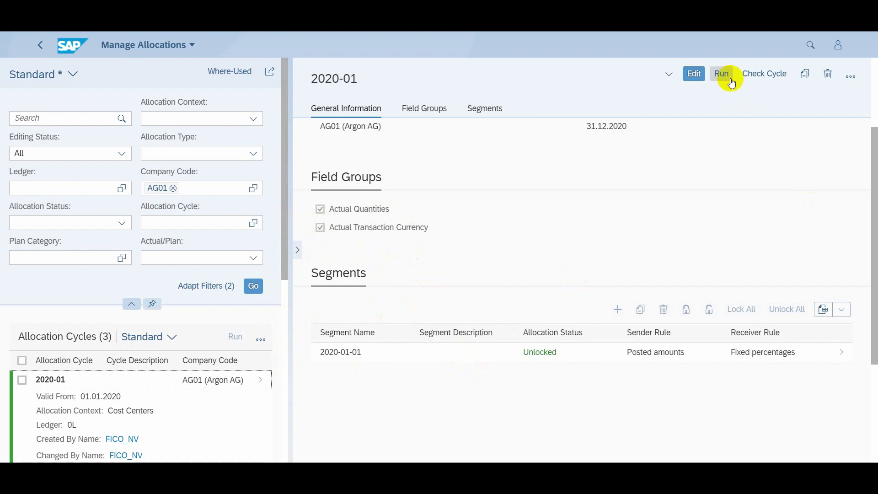
- Put cycle 2020-01 into edit mode without adding a segment, and open segment 2020-01-01's rules
click(693, 76)
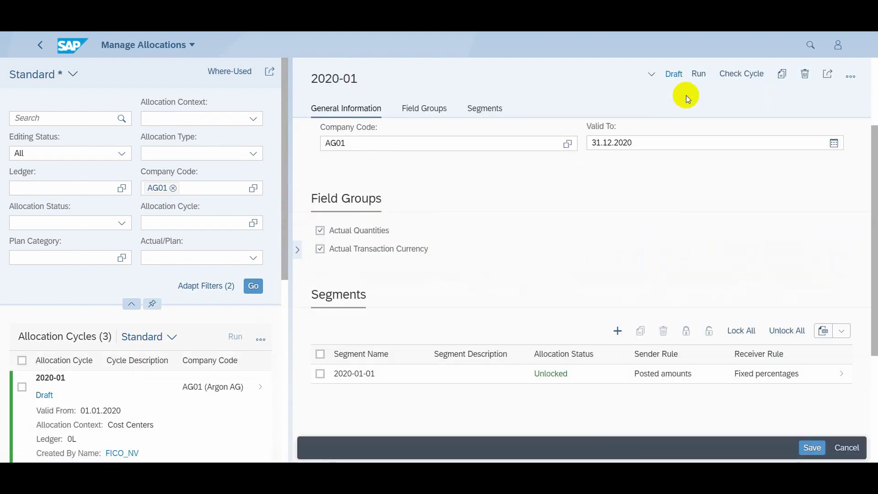
click(617, 331)
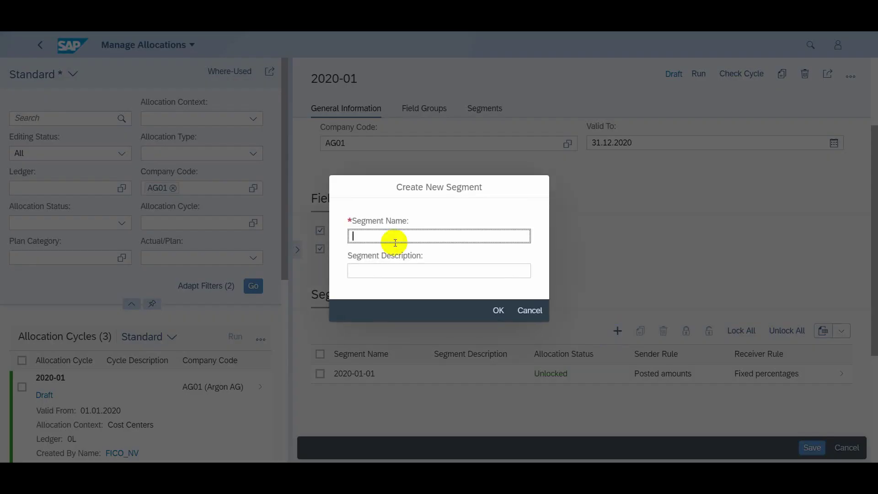
click(523, 311)
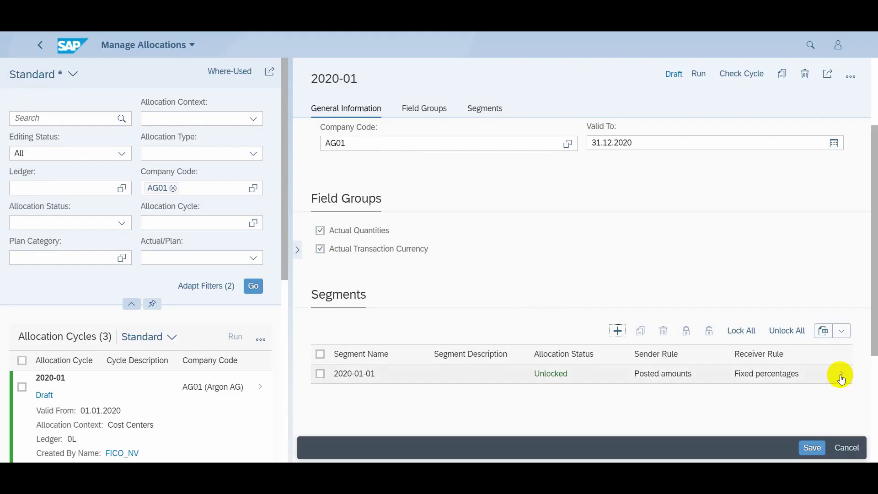
click(840, 376)
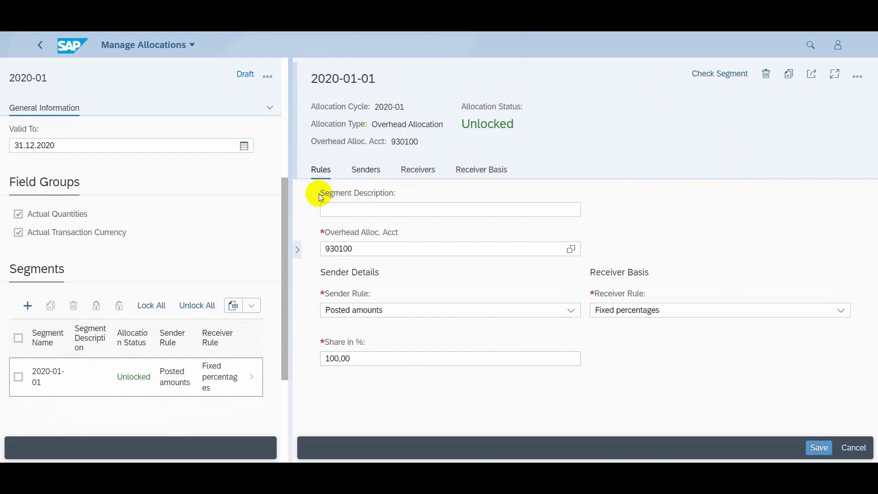
- Enter 'Test Segment' as the description of segment 2020-01-01
click(336, 209)
right_click(344, 211)
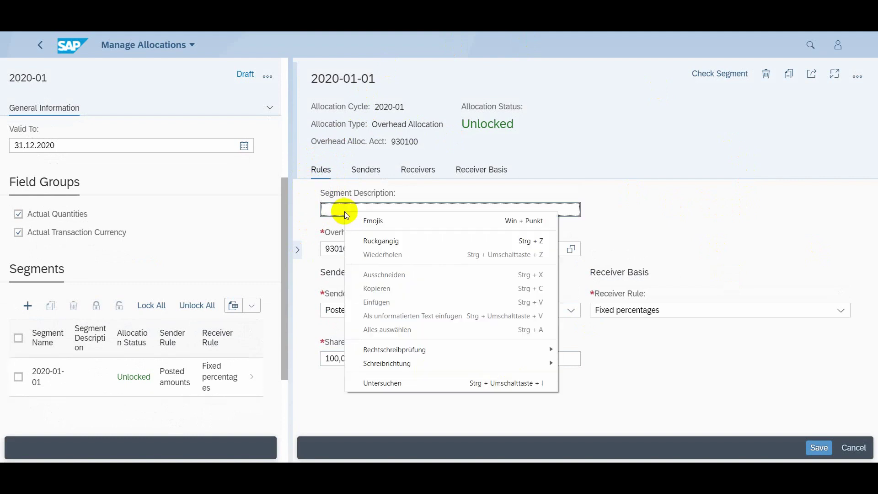
click(345, 211)
text(Test )
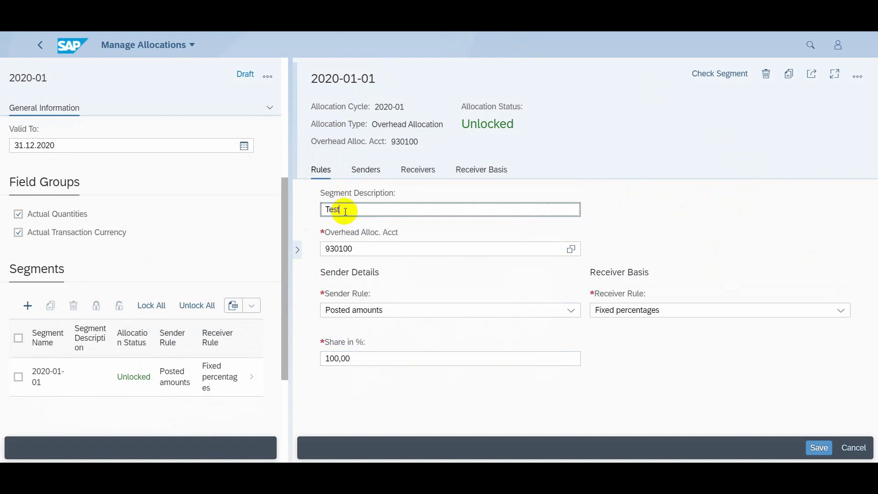
text(Segment)
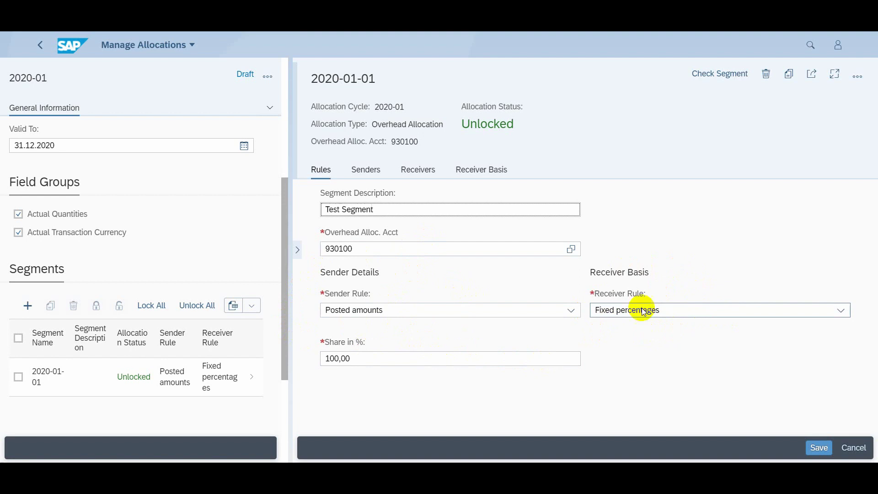
- Review the senders: account 660000 and cost center ZAG01ADMIN, keeping Single Value
click(371, 171)
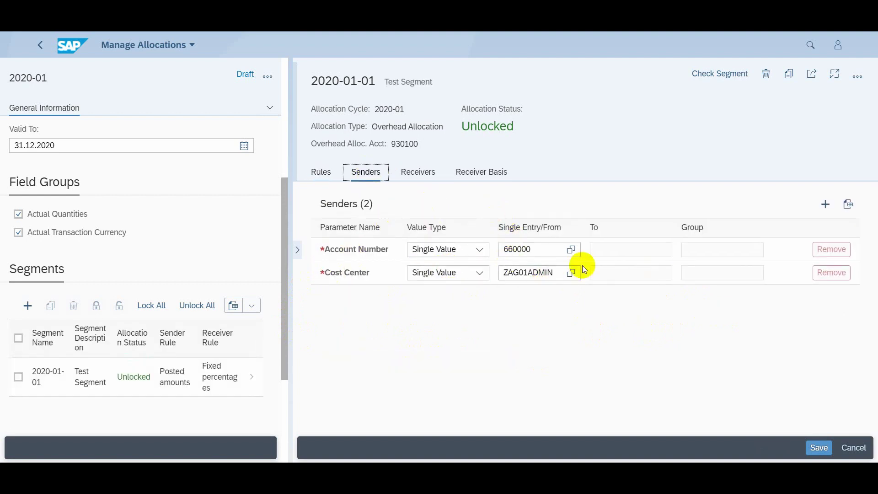
click(480, 274)
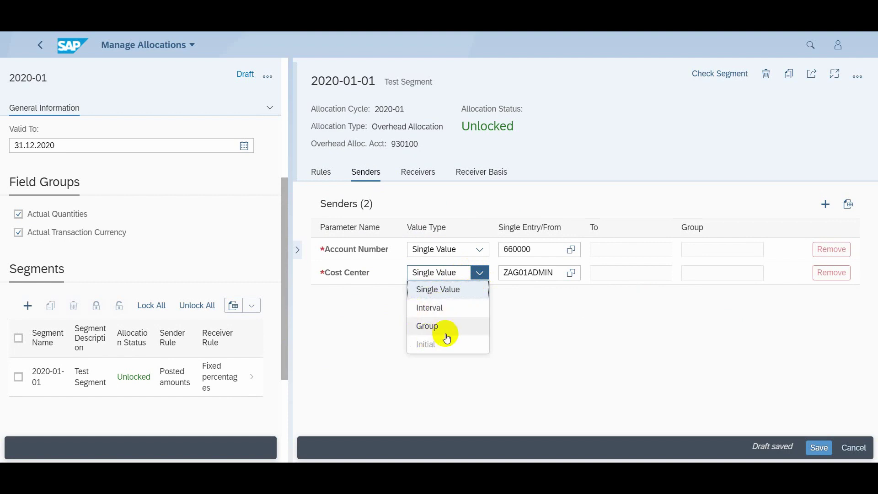
click(533, 317)
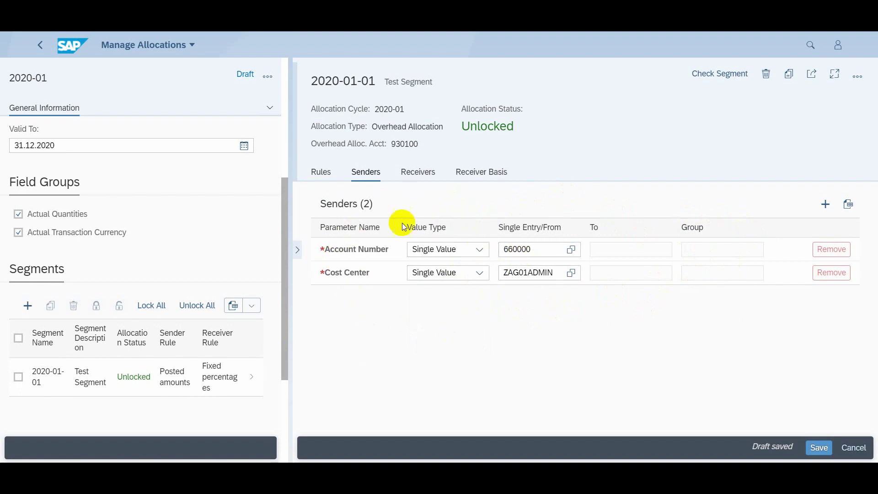
- Keep receiver cost centers as an interval and view their 25, 30, 10, 35 % shares
click(414, 173)
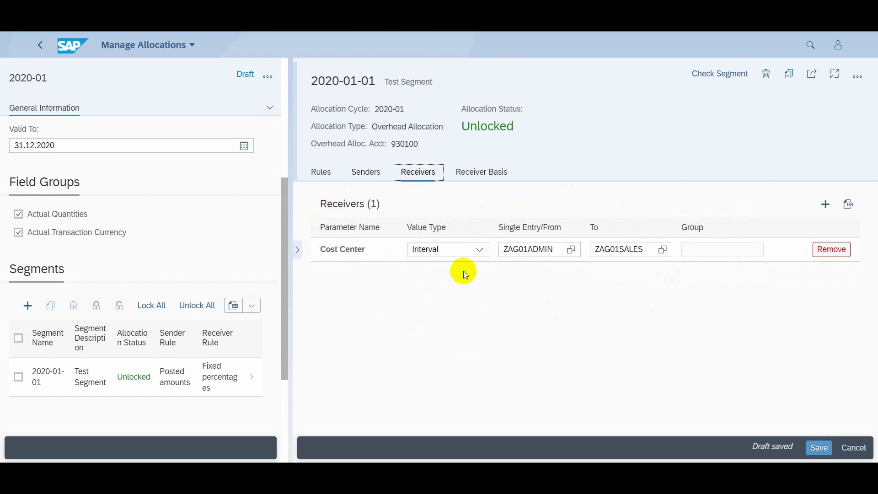
click(480, 250)
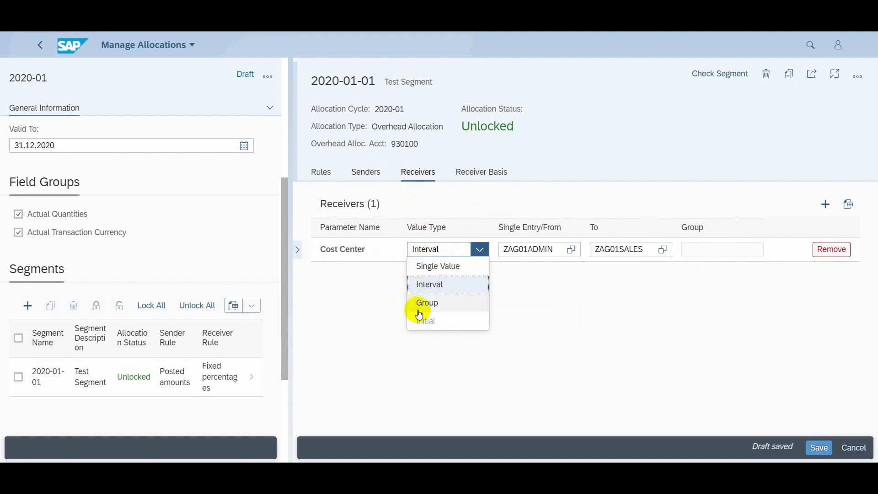
click(597, 347)
click(490, 171)
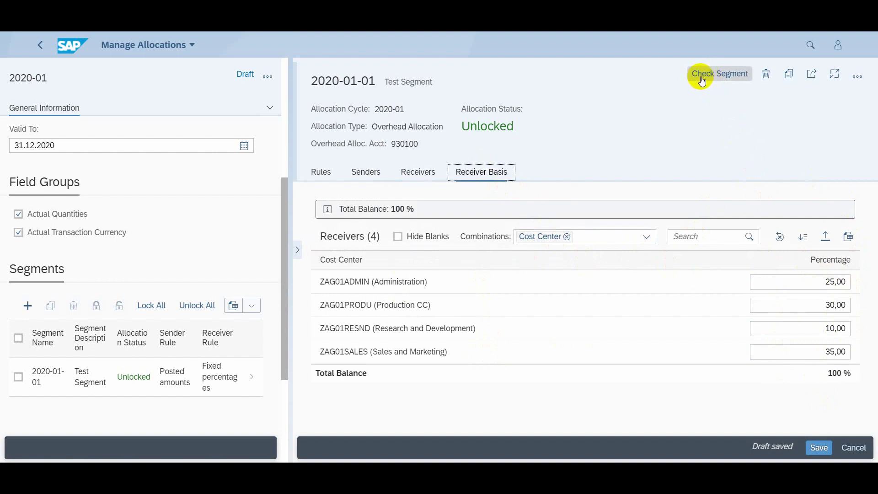
- Check segment 2020-01-01, confirm the 'No errors' result, and close the results
click(720, 75)
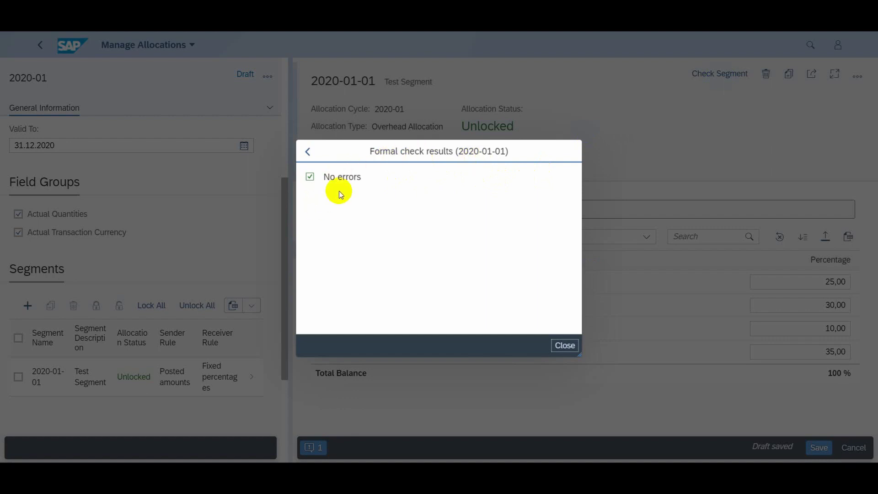
click(564, 349)
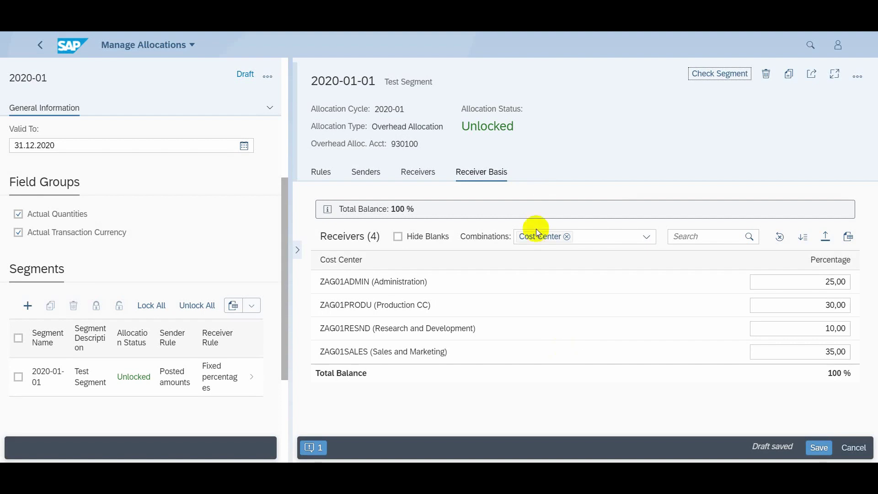
- Return to cycle 2020-01 and start a new allocation run for it
click(40, 46)
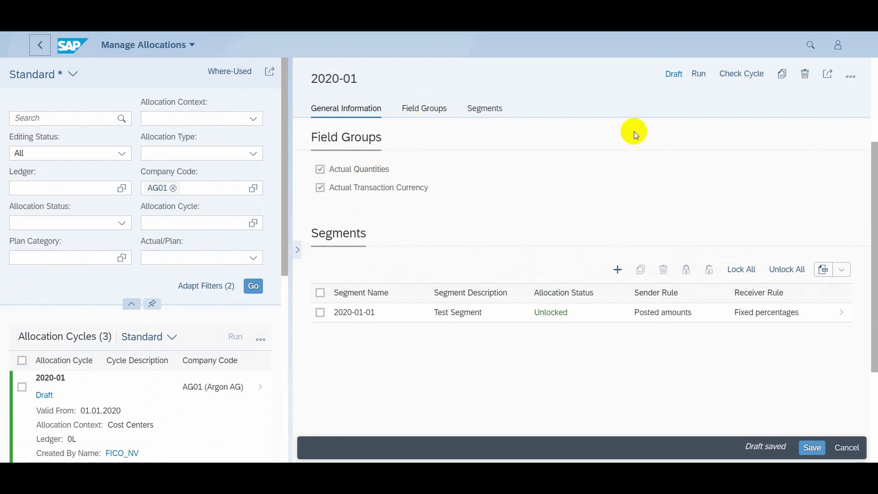
click(699, 83)
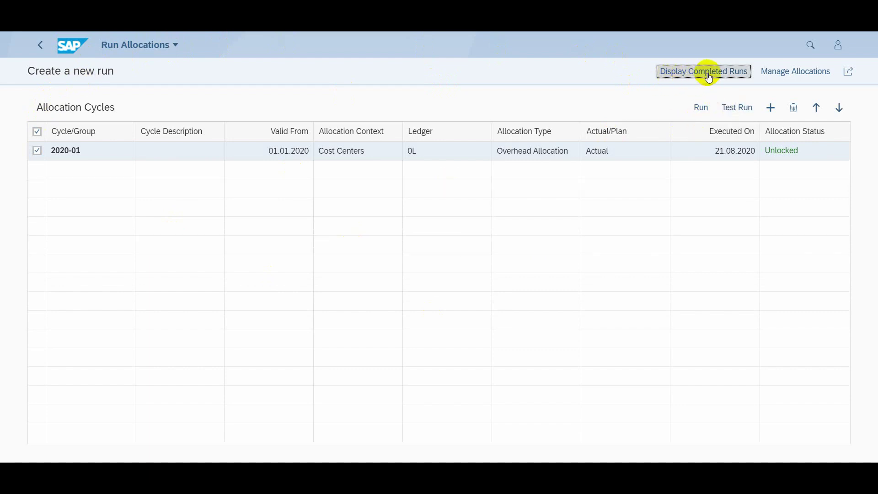
- List all completed allocation runs and reverse live run 2020-09
click(708, 72)
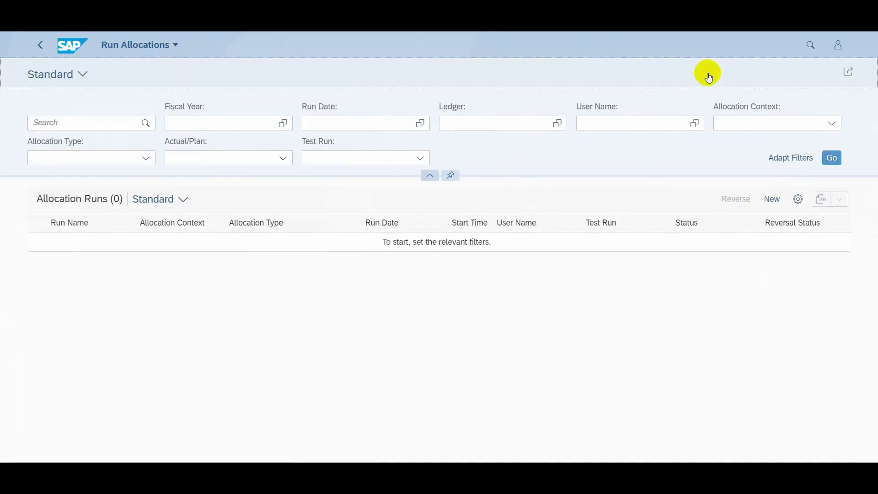
click(831, 159)
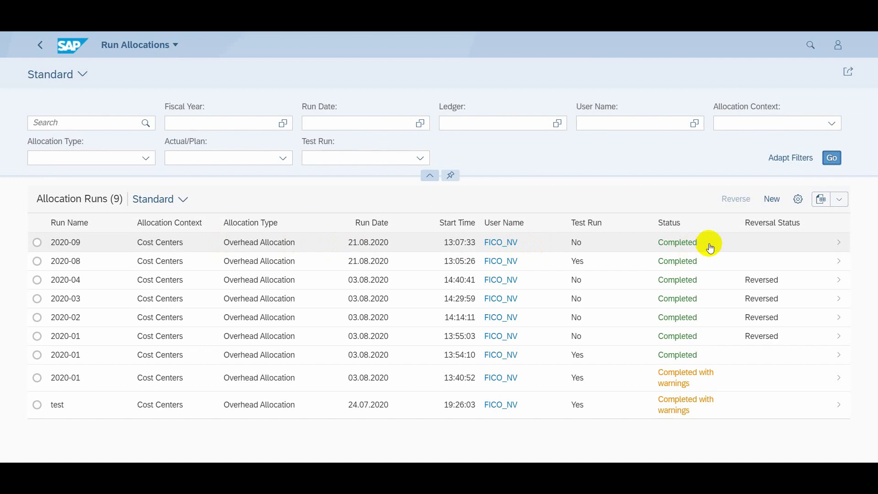
click(38, 243)
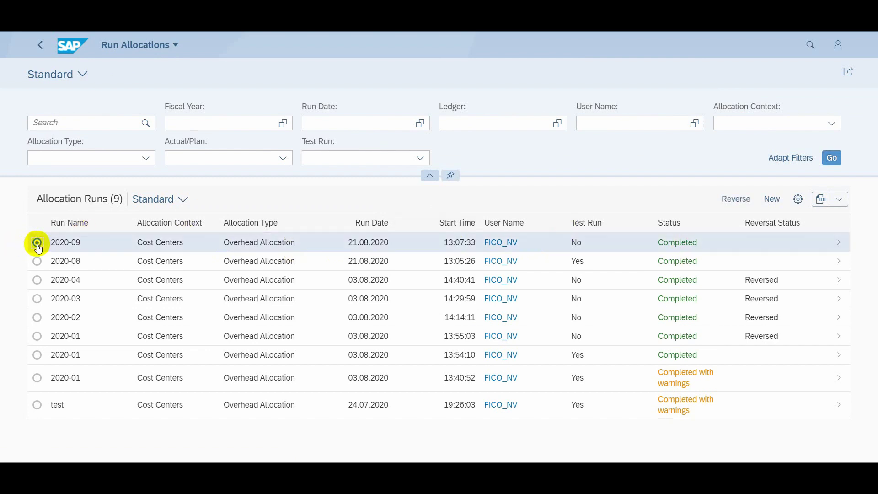
click(734, 204)
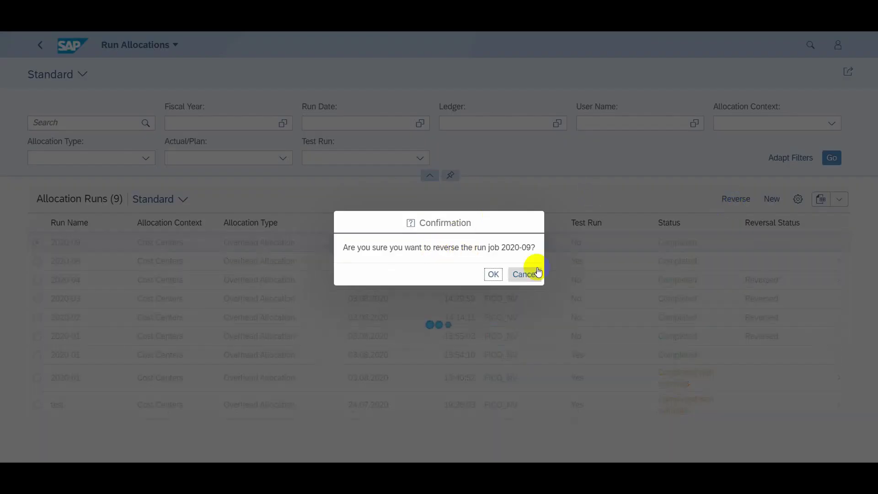
click(492, 273)
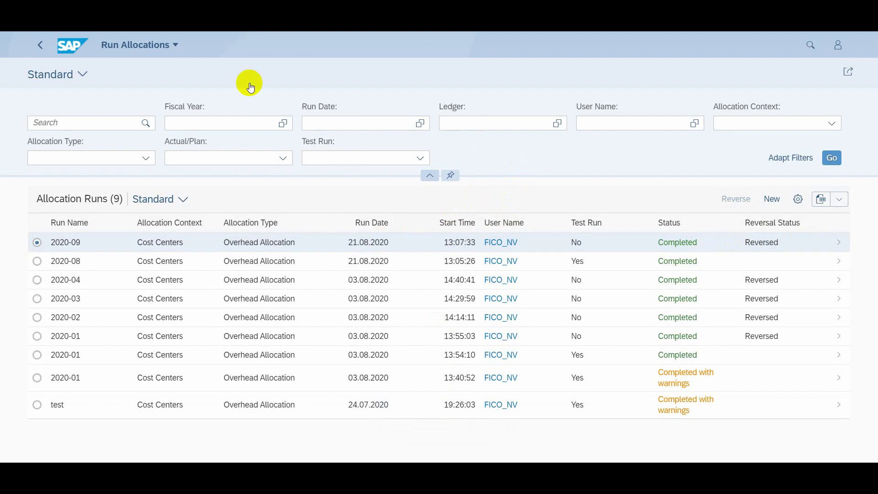
- Return to Manage Allocations and open 'Create a new run' for cycle 2020-01
click(43, 47)
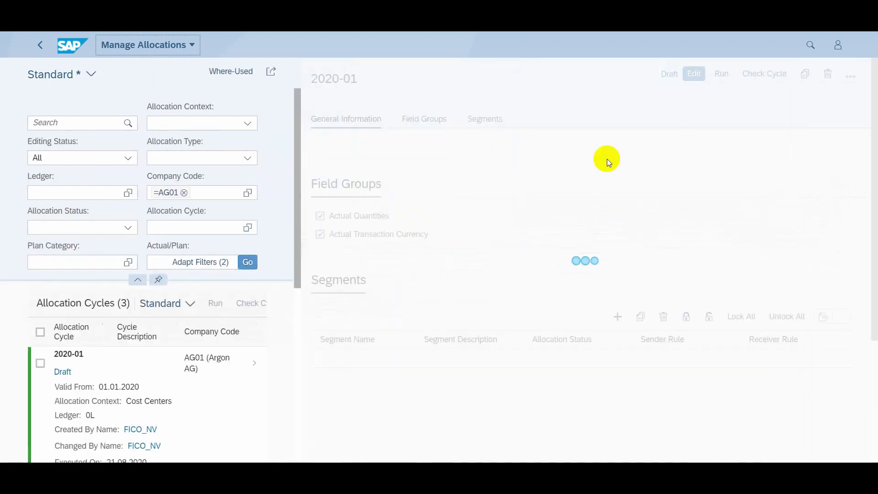
click(698, 76)
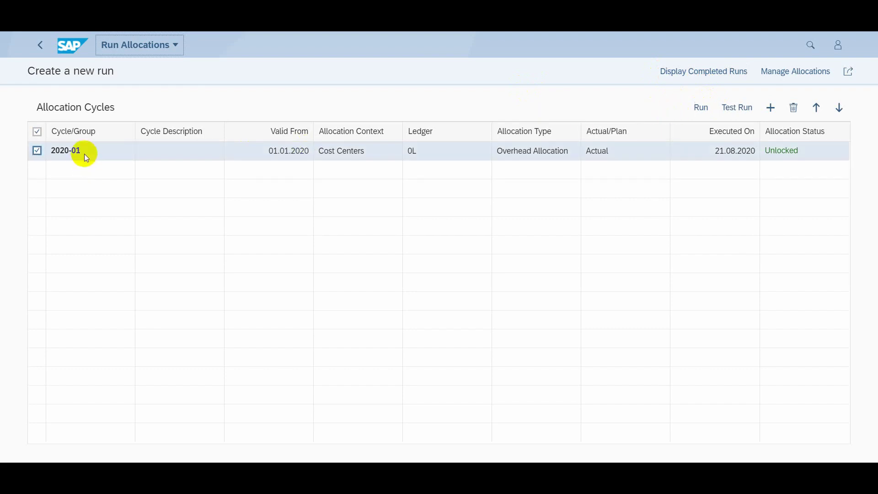
- Set up a test run of cycle 2020-01 named 2020-10, journal entry type CO Posting, for period 03.2020
click(745, 108)
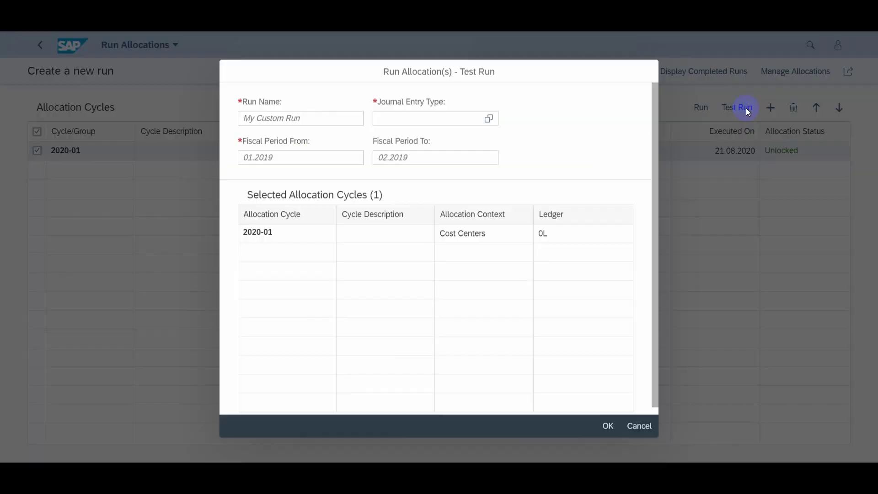
text(2)
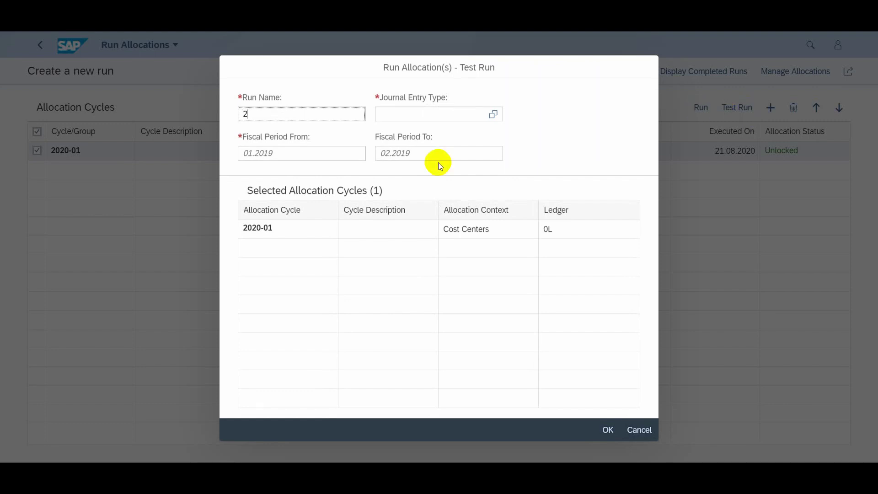
text(020-10)
key(Tab)
text(C)
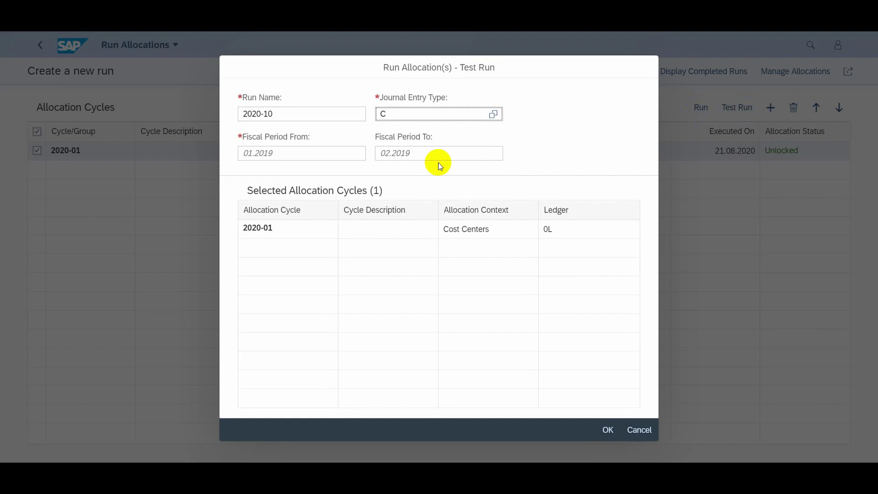
text(O)
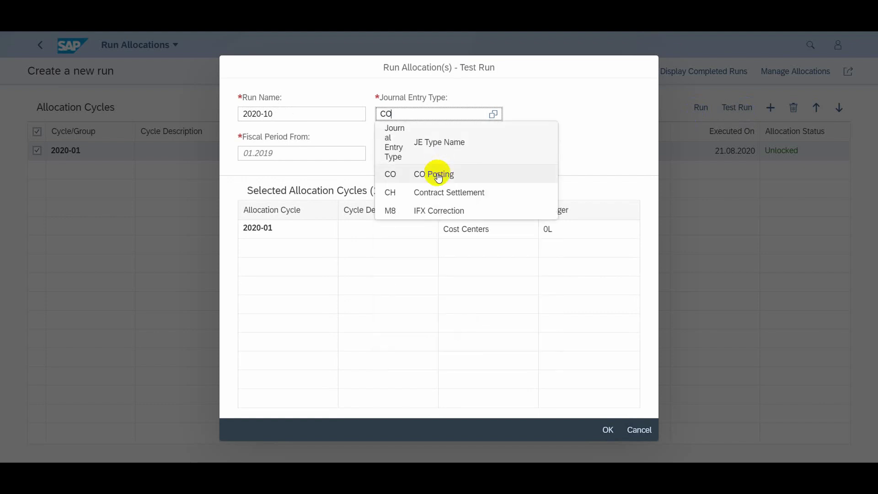
click(437, 174)
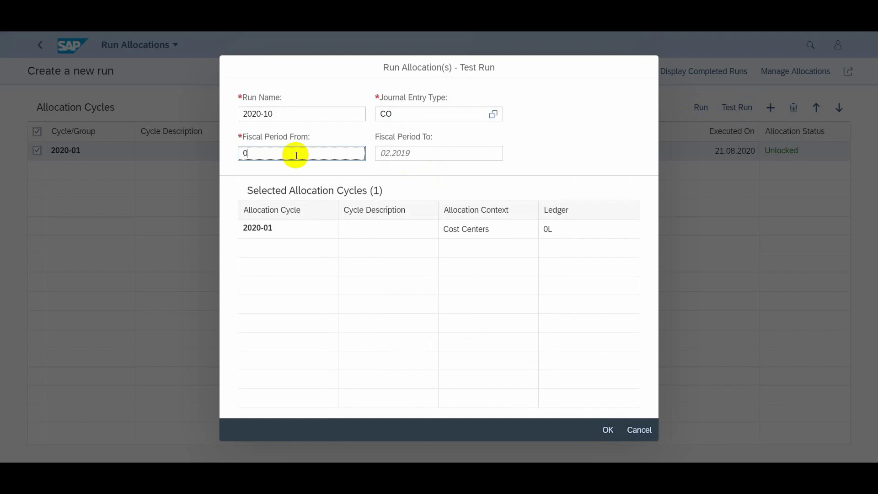
key(Tab)
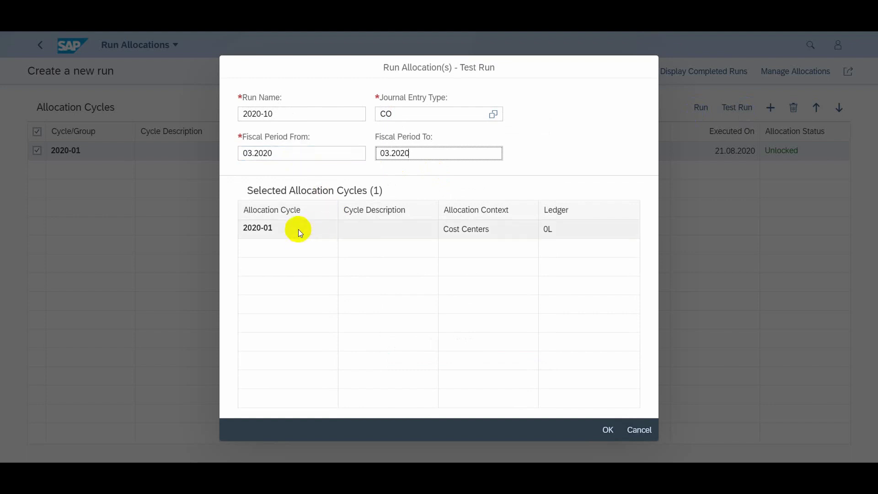
- Trigger test run 2020-10, then load the completed allocation runs list
click(595, 432)
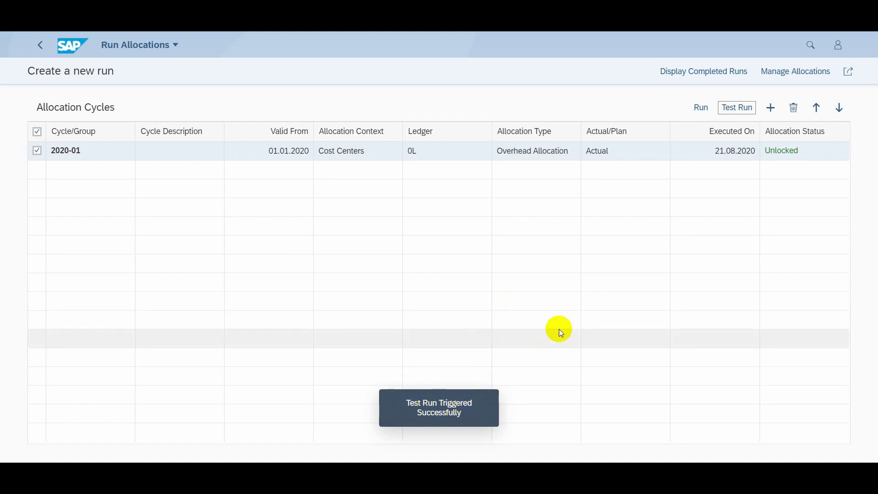
click(741, 79)
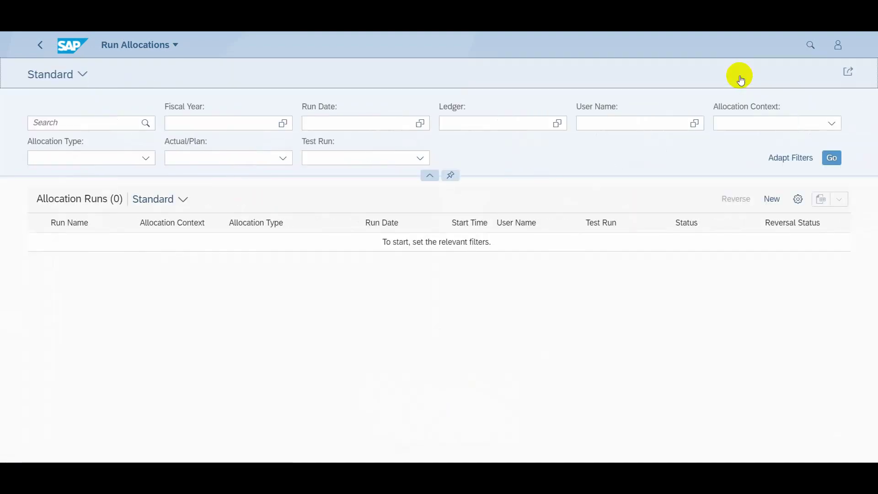
click(831, 158)
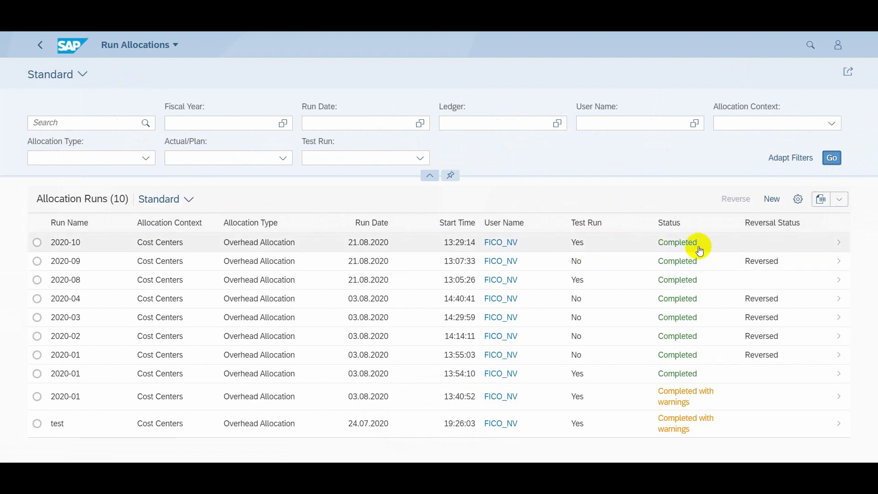
- Review run 2020-10's sender and four receivers (5.000/6.000/2.000/7.000 EUR), then return to results
click(839, 243)
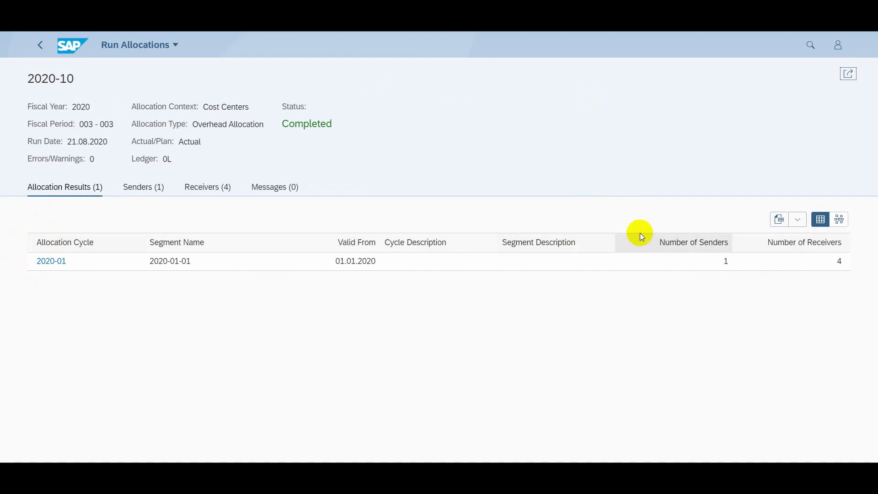
click(137, 188)
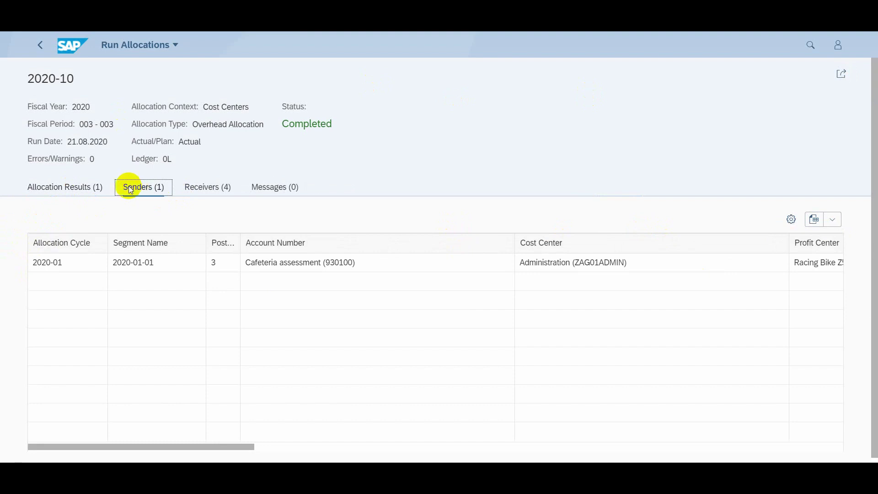
drag(204, 449, 676, 448)
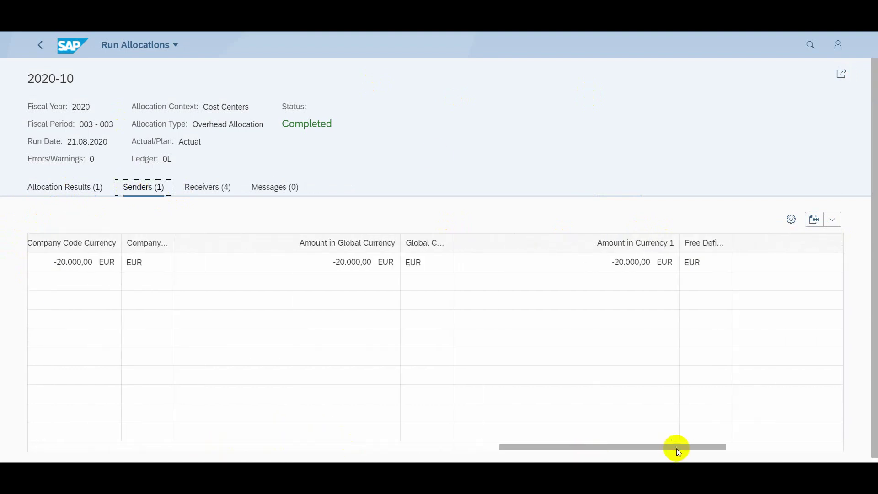
click(205, 188)
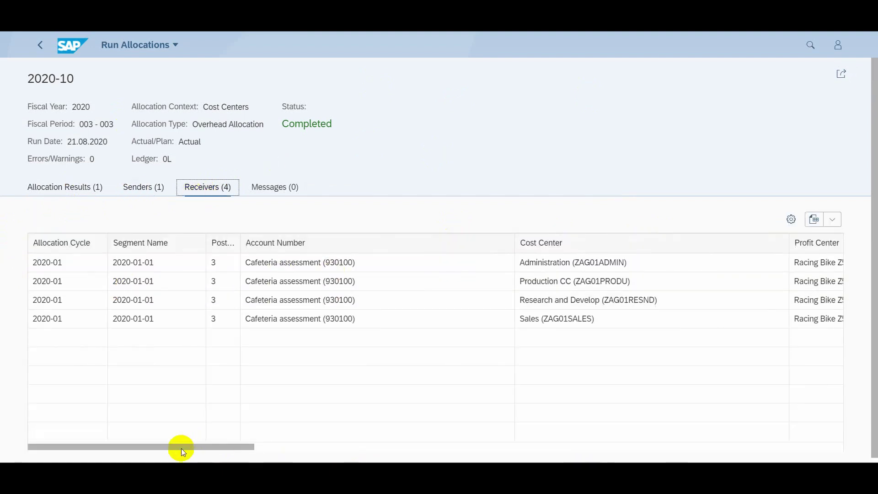
drag(180, 448, 783, 446)
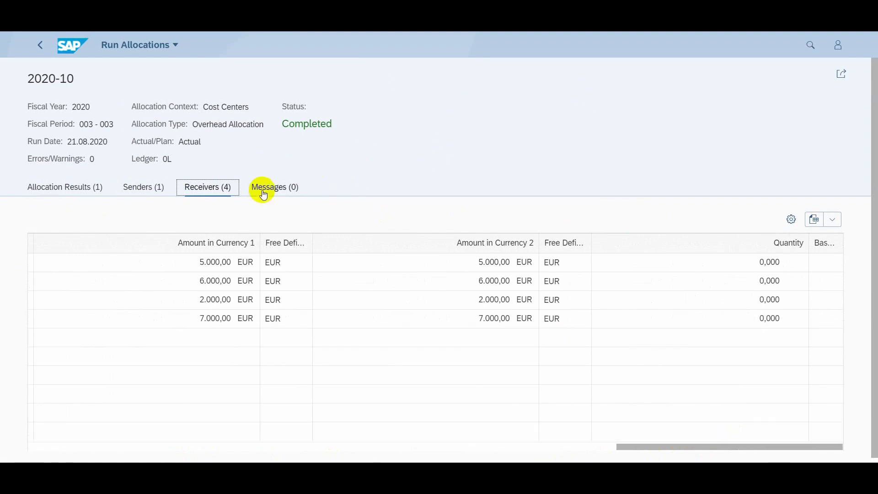
click(57, 187)
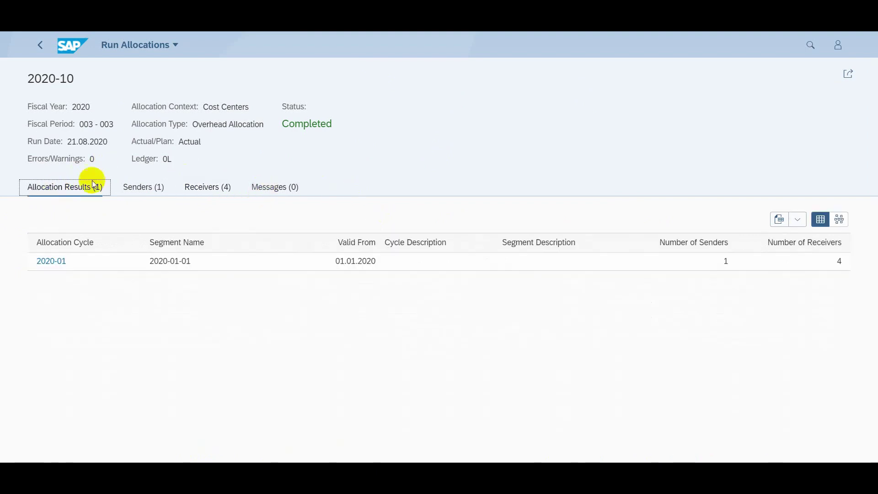
click(840, 221)
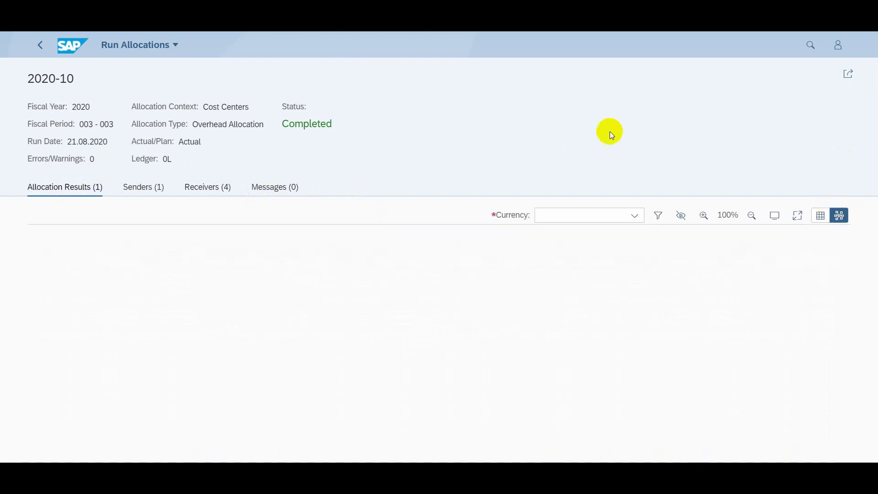
click(633, 214)
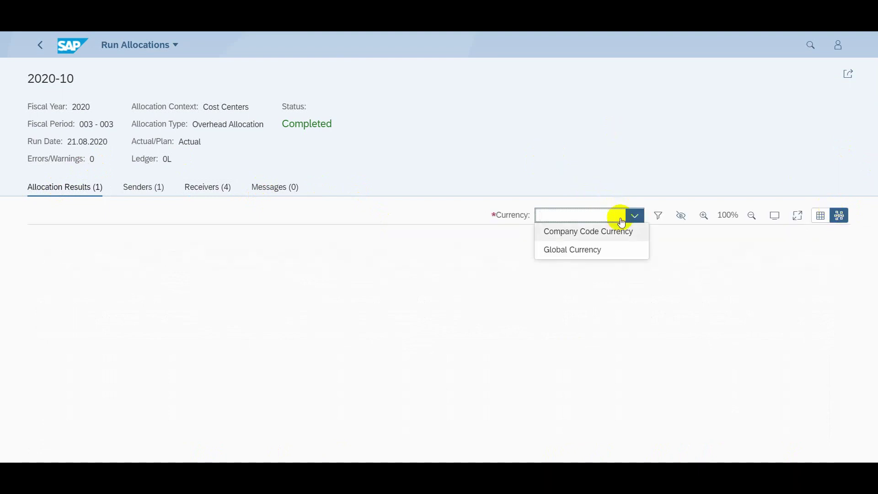
click(571, 250)
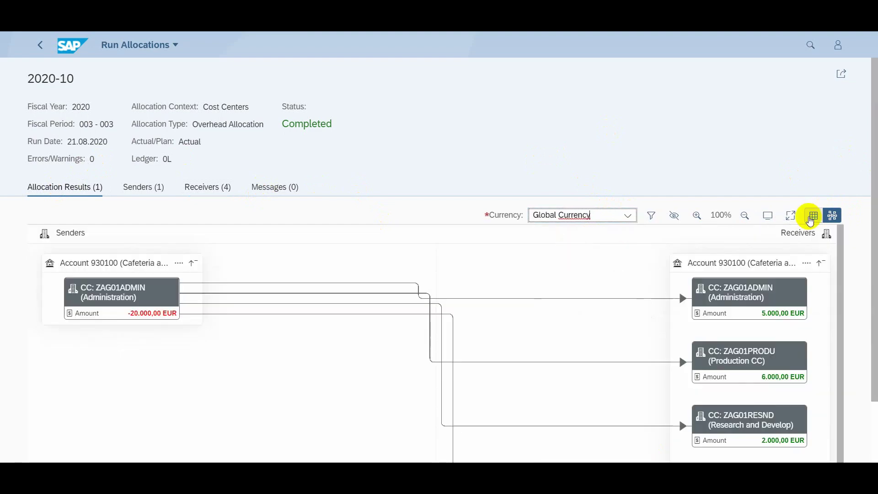
click(790, 216)
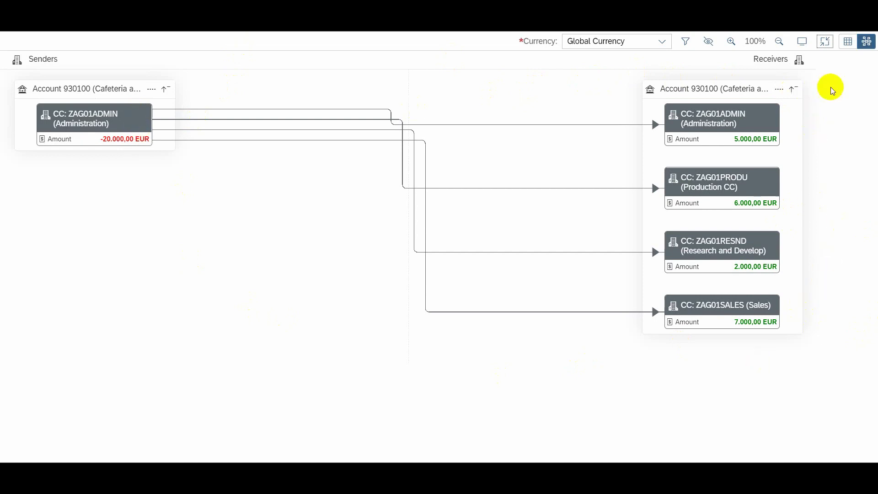
- Leave the full-page graph and return to the 2020-01 allocation cycle details
click(825, 43)
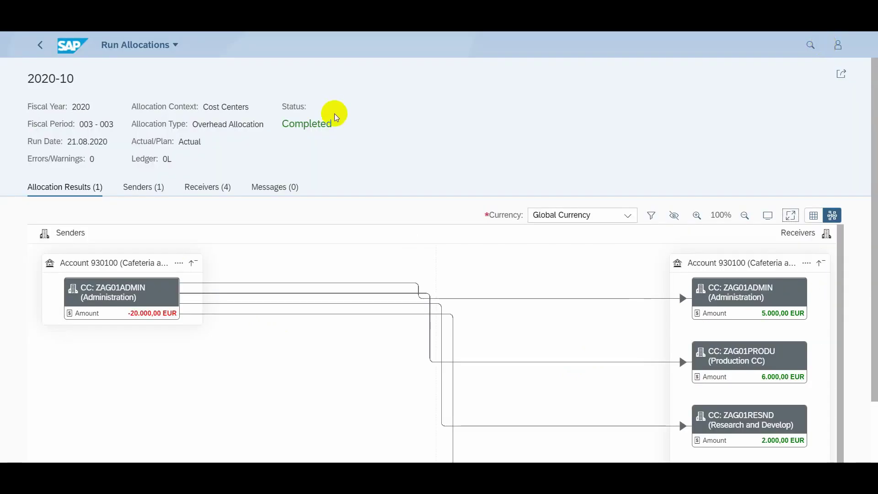
click(44, 46)
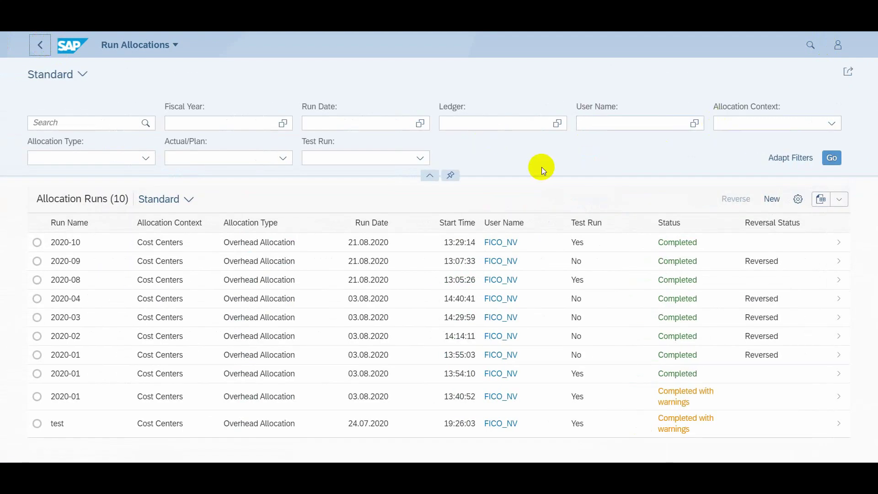
click(43, 52)
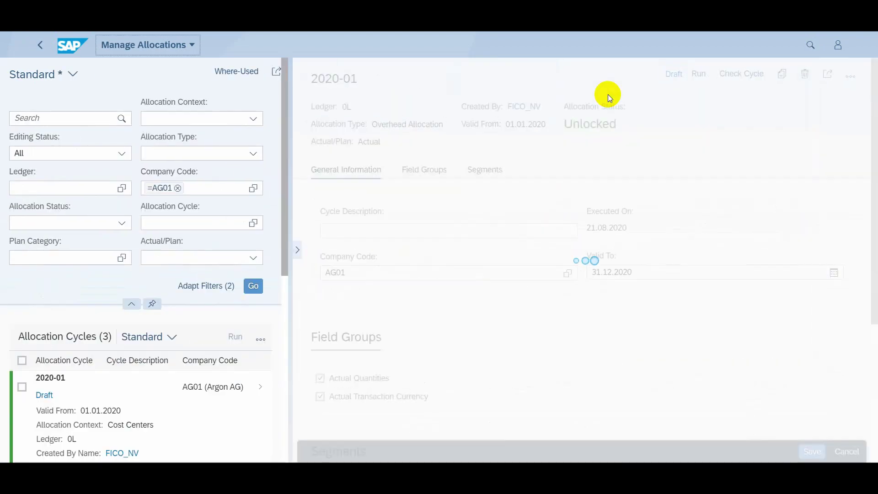
- Trigger a live run 2020-11 of cycle 2020-01 with journal entry type CO, periods 03.2020–03.2020
click(699, 74)
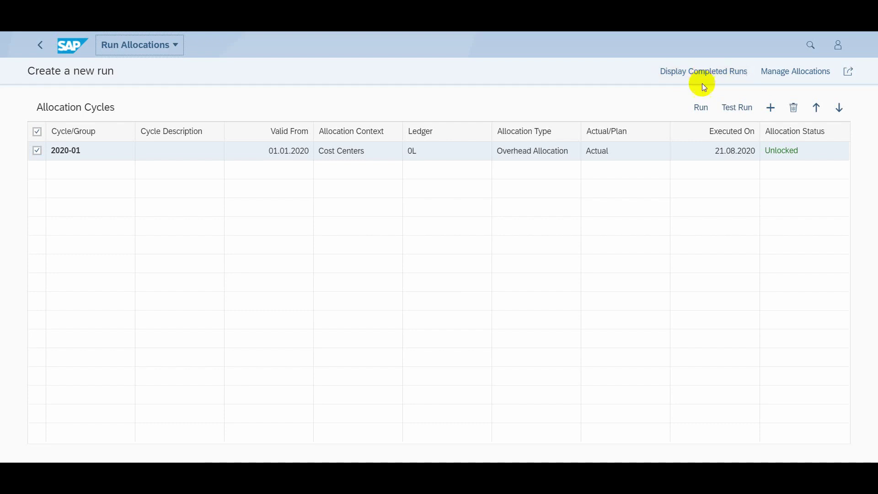
click(706, 110)
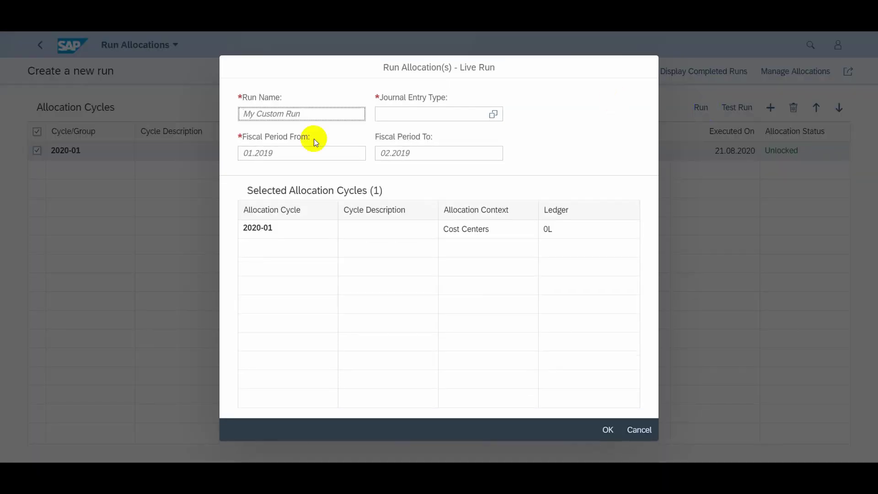
text(2020-11)
key(Tab)
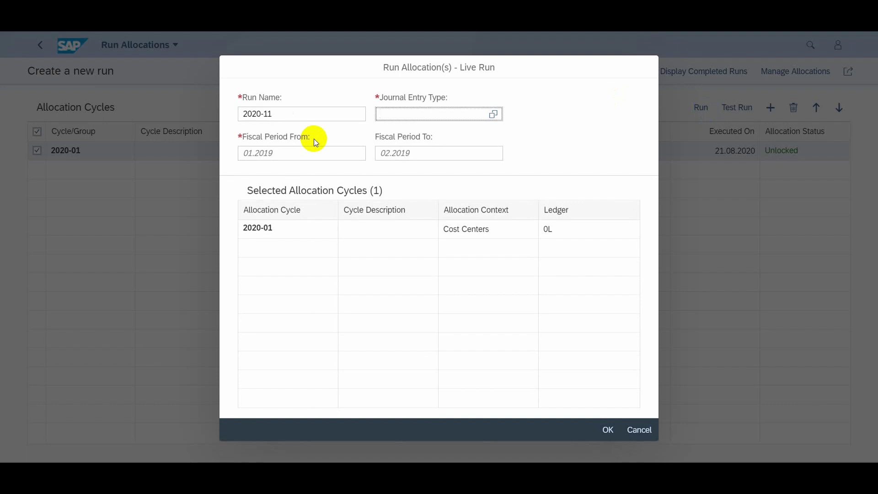
text(CO)
key(Tab)
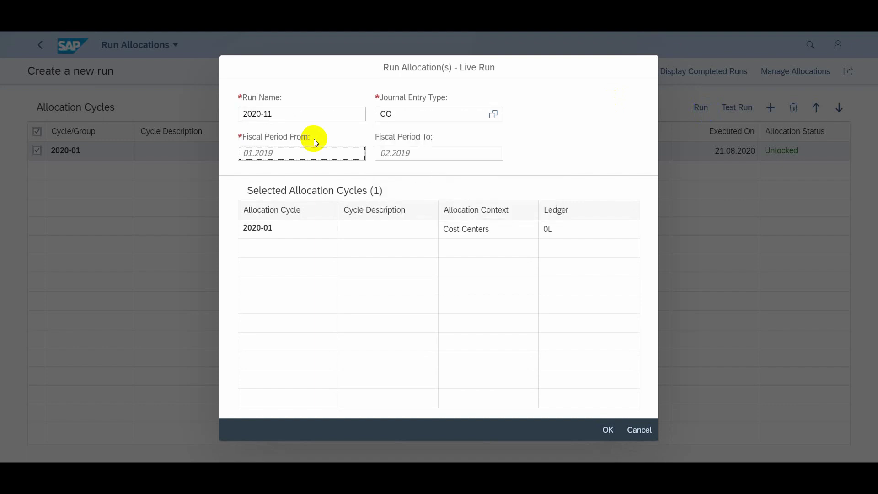
text(03.2020)
key(Tab)
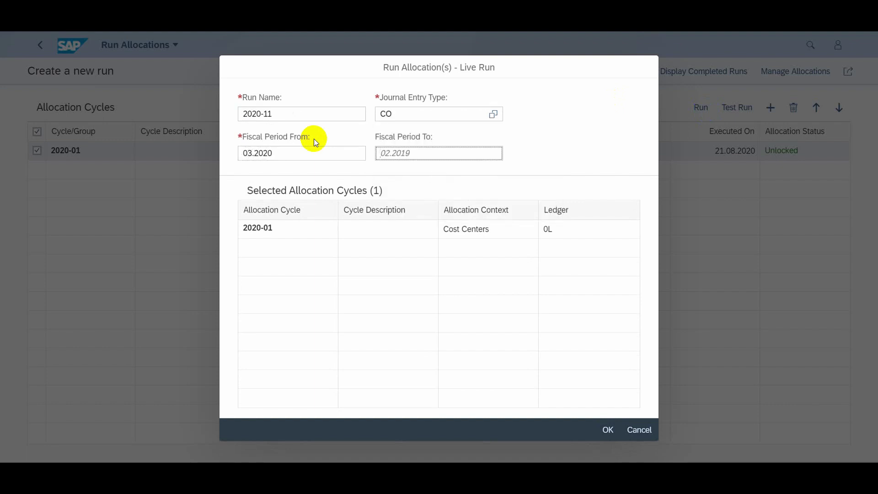
text(03.2020)
click(608, 430)
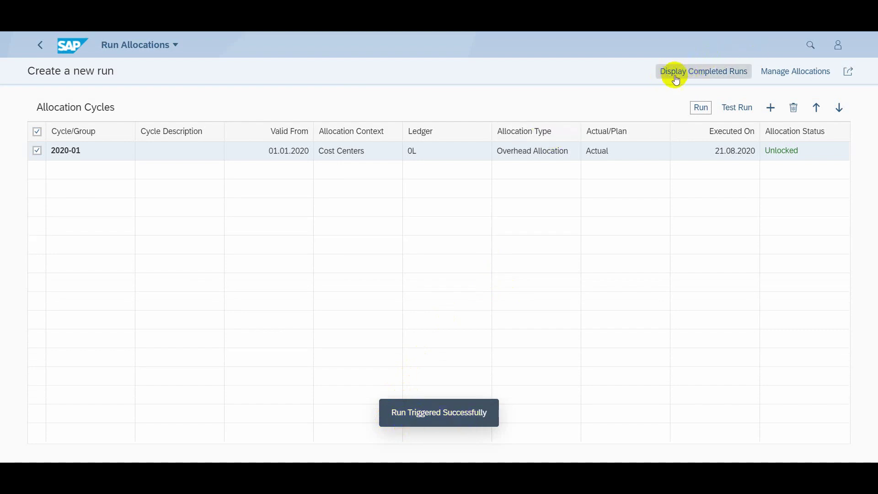
- Open completed live run 2020-11 and check its two messages, then return to its allocation results
click(688, 76)
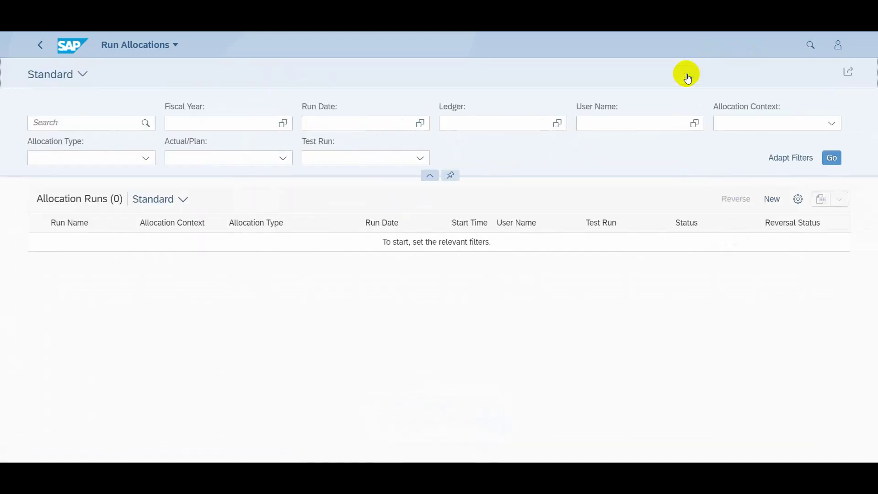
click(832, 158)
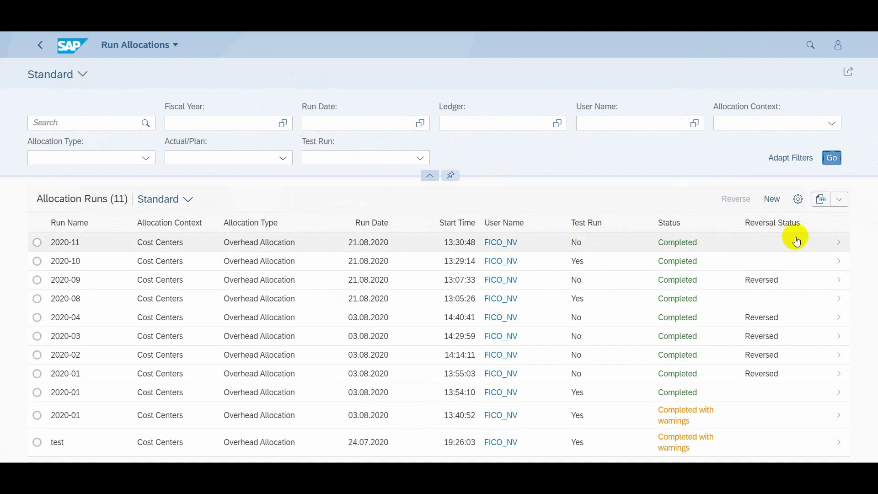
click(838, 246)
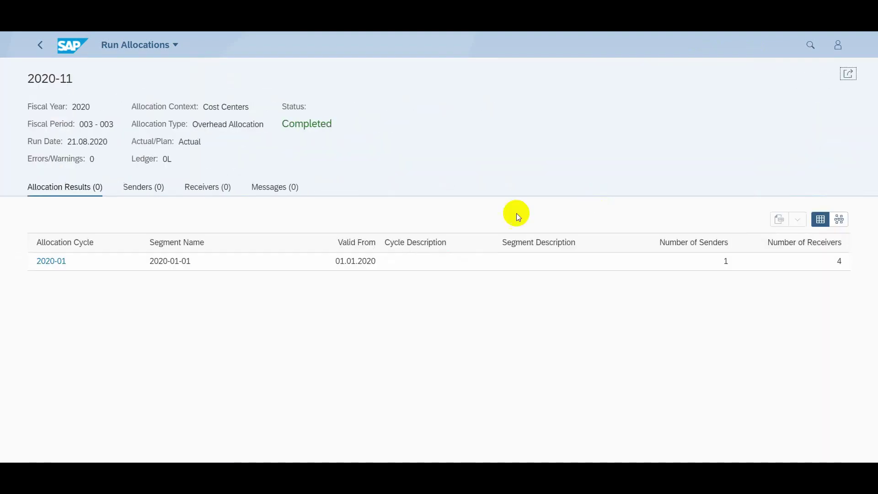
click(294, 193)
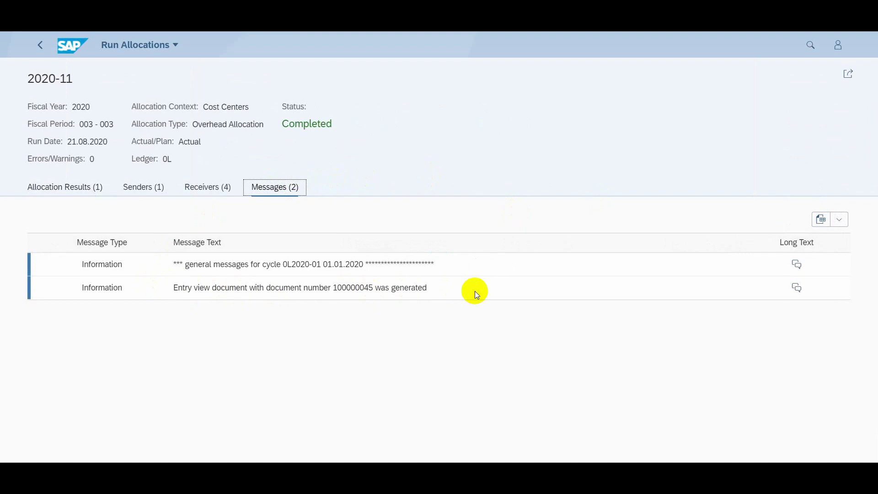
click(67, 188)
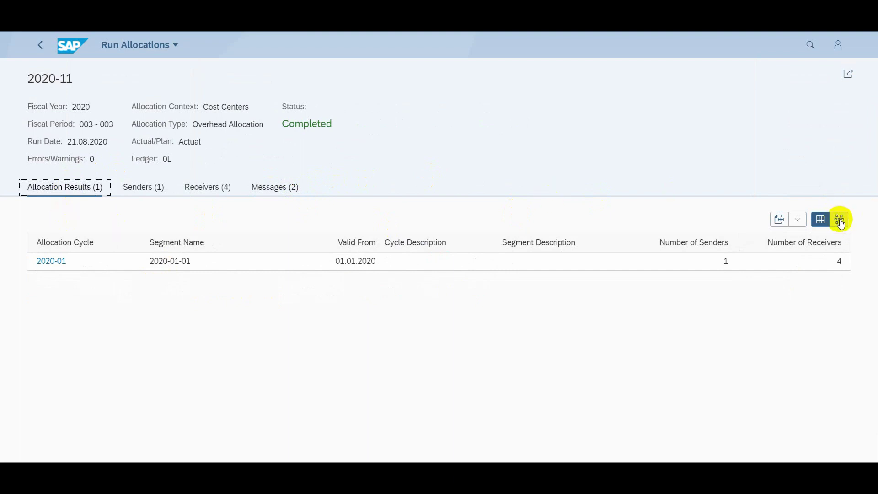
- Graph run 2020-11 full-page in Company Code Currency: -20.000 EUR split across four receivers
click(838, 219)
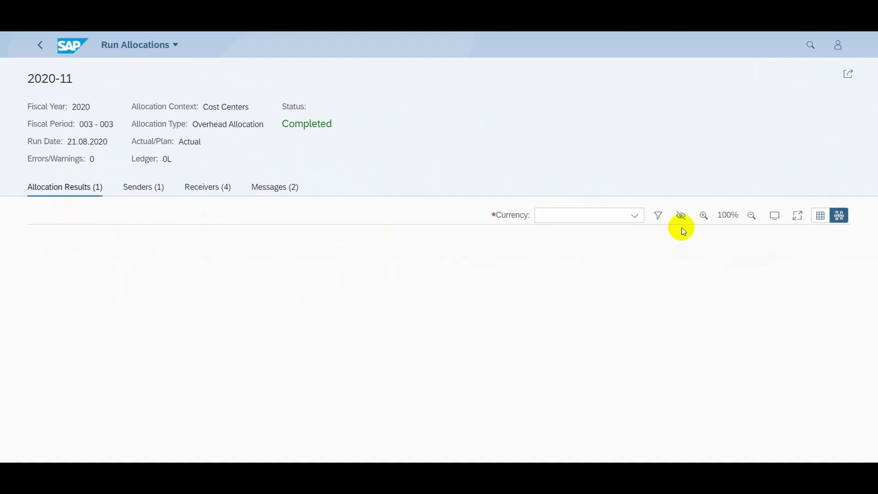
click(636, 217)
click(604, 232)
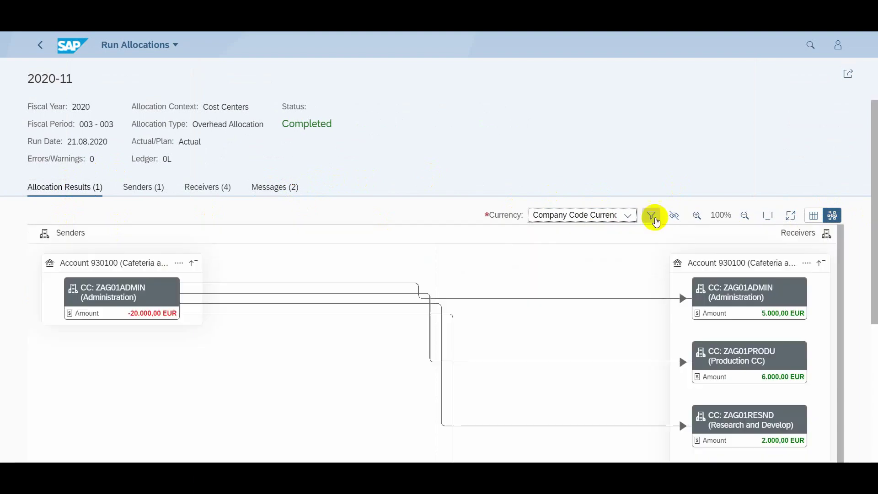
click(790, 219)
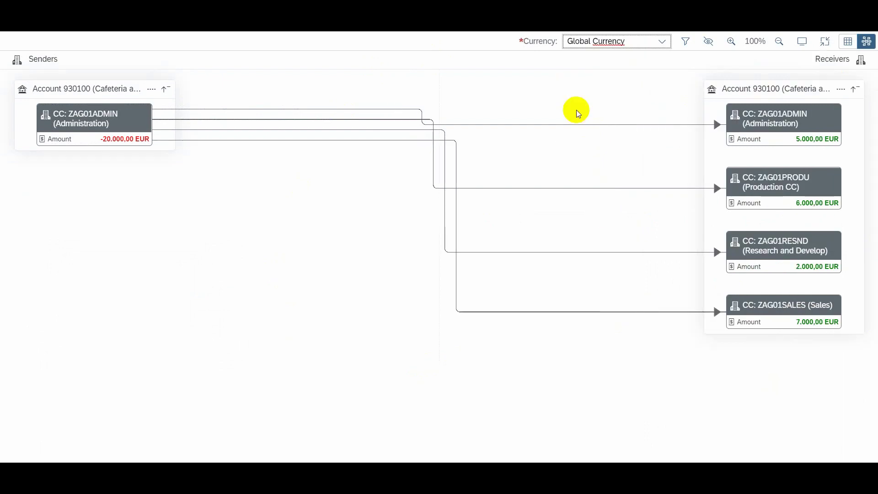
click(662, 46)
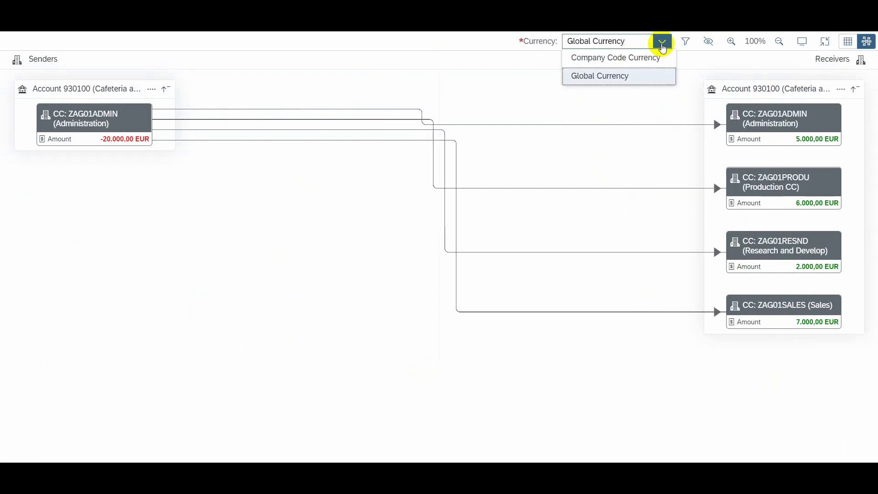
click(647, 65)
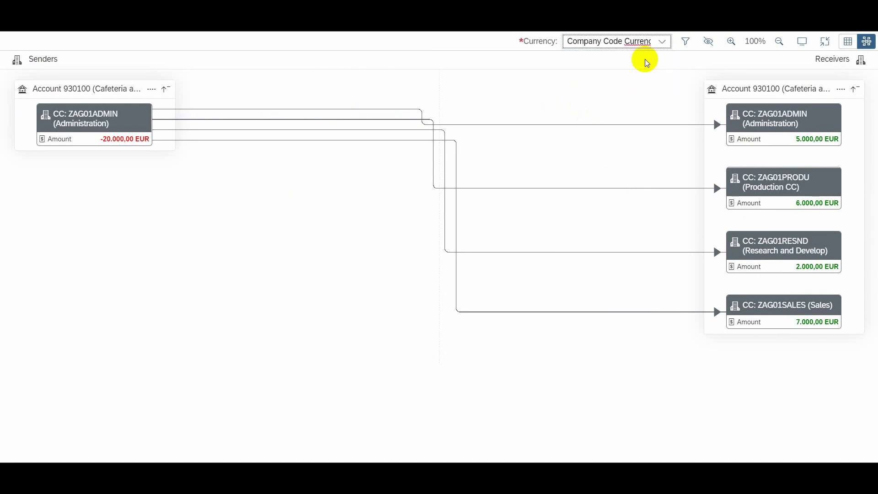
click(663, 44)
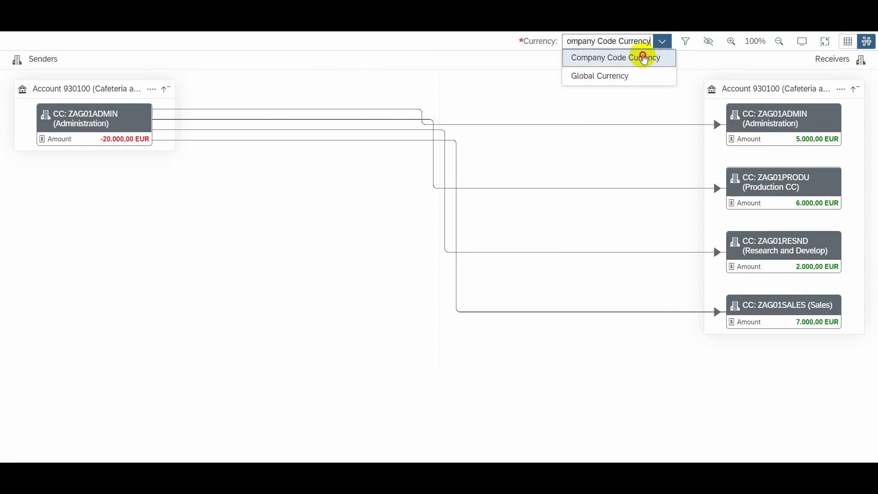